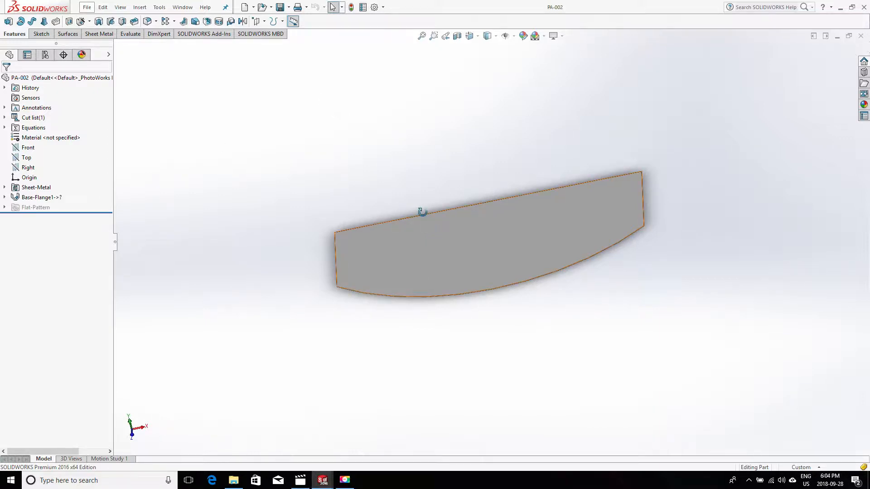
Create a new assembly document
{"action": "middle_click_drag", "start_coordinate": [422, 212], "coordinate": [419, 317]}
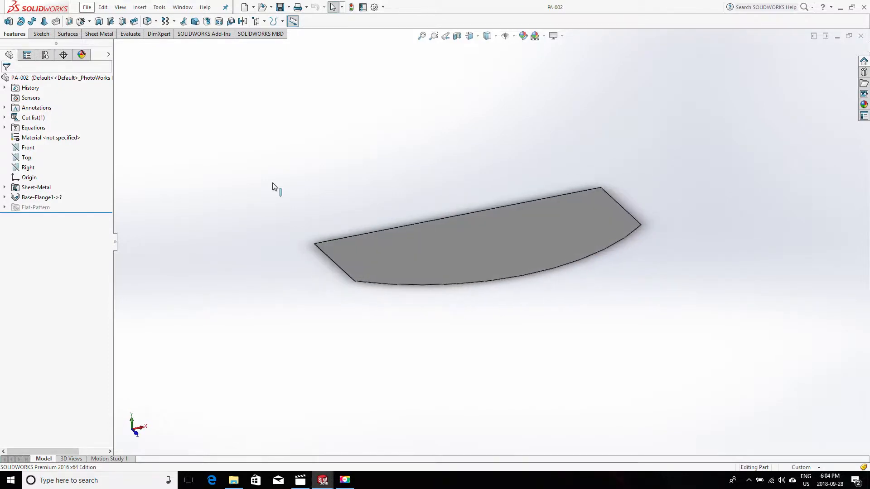
{"action": "left_click", "coordinate": [87, 8]}
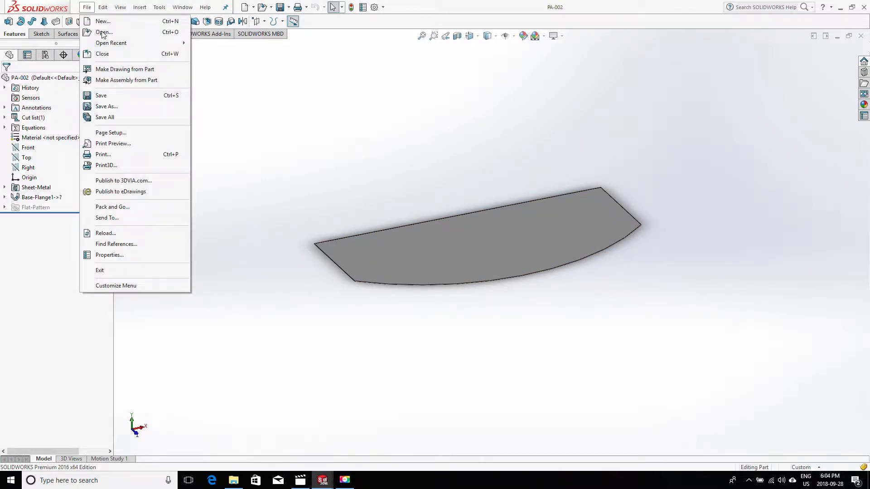
{"action": "left_click", "coordinate": [111, 23]}
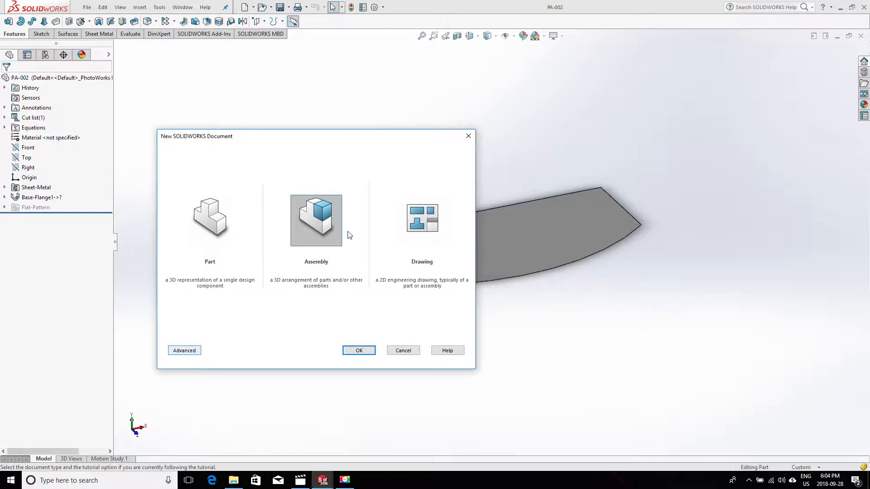
{"action": "left_click", "coordinate": [358, 350]}
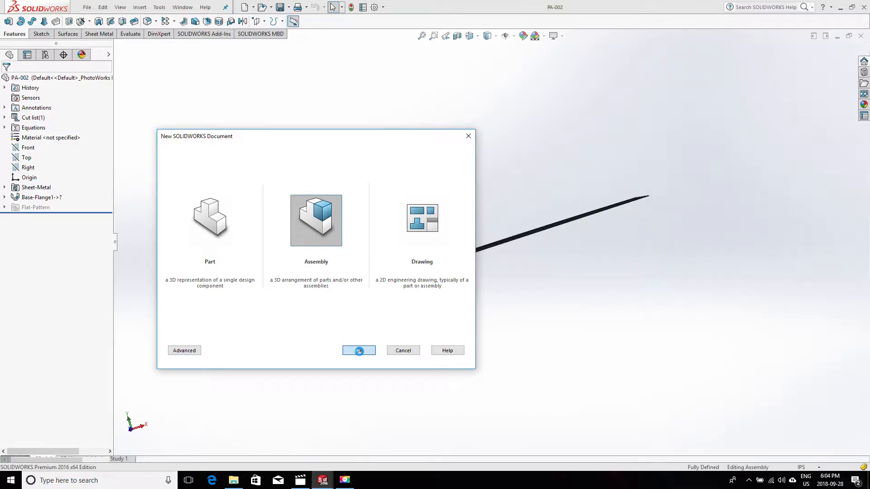
{"action": "left_click", "coordinate": [359, 351]}
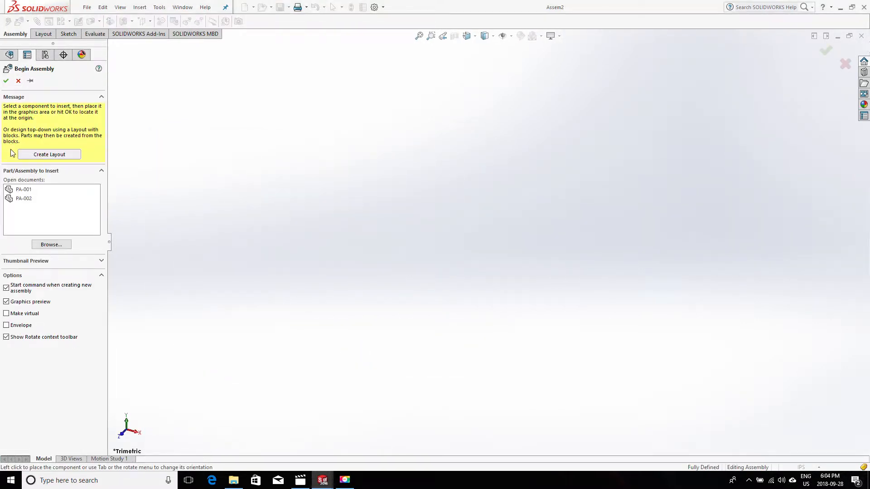
Insert part PA-001 into the assembly by placing it freely in the graphics area
{"action": "left_click", "coordinate": [25, 192]}
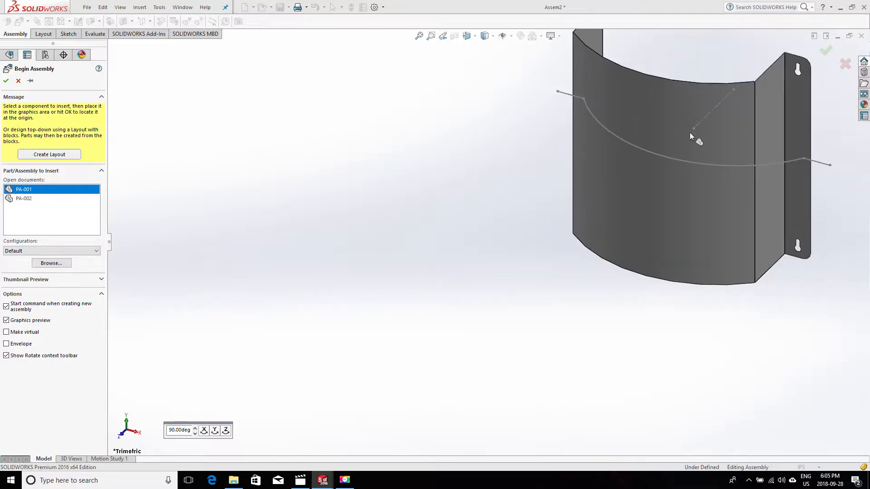
{"action": "left_click", "coordinate": [689, 133]}
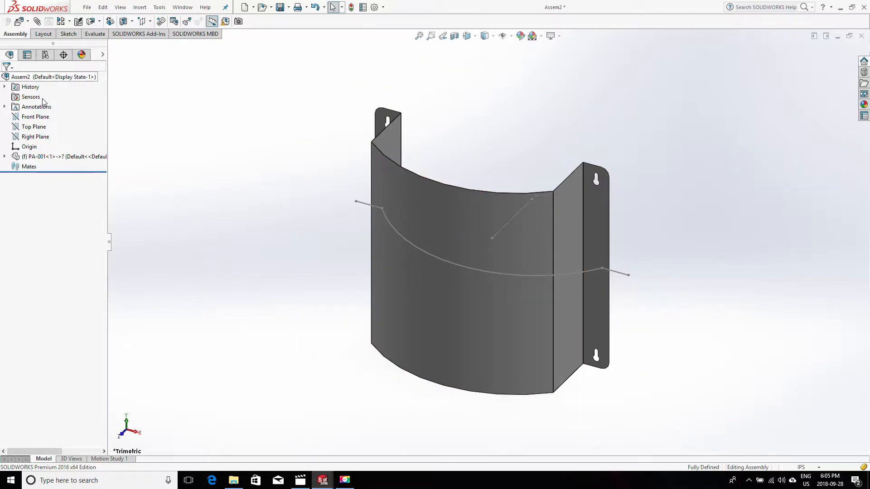
Compare the Front, Top and Right planes of PA-001 with the assembly's default planes
{"action": "left_click", "coordinate": [5, 157]}
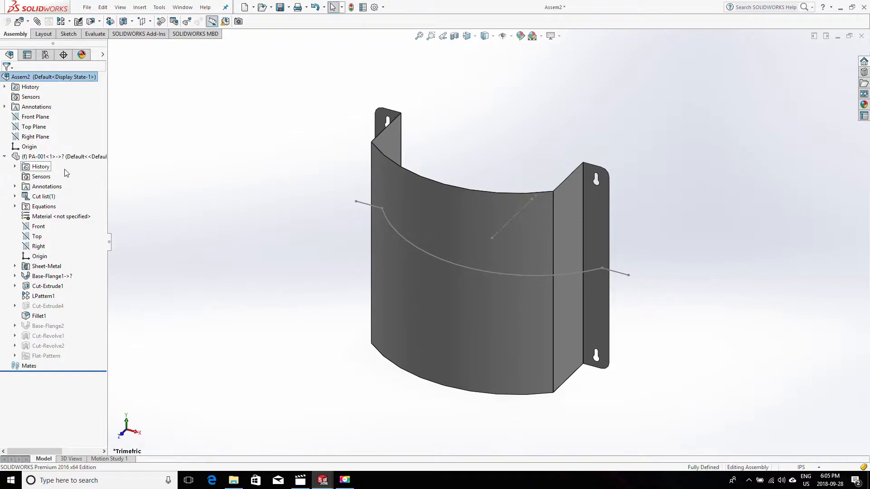
{"action": "left_click", "coordinate": [39, 228]}
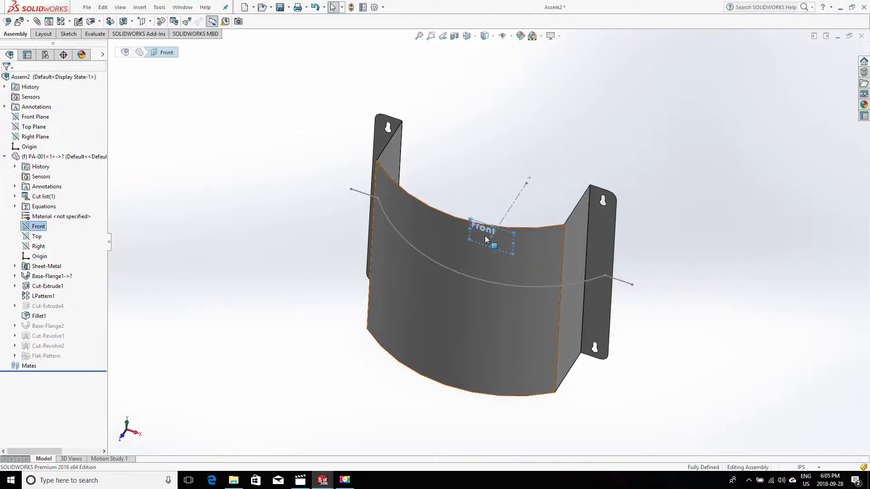
{"action": "middle_click_drag", "start_coordinate": [485, 240], "coordinate": [481, 251]}
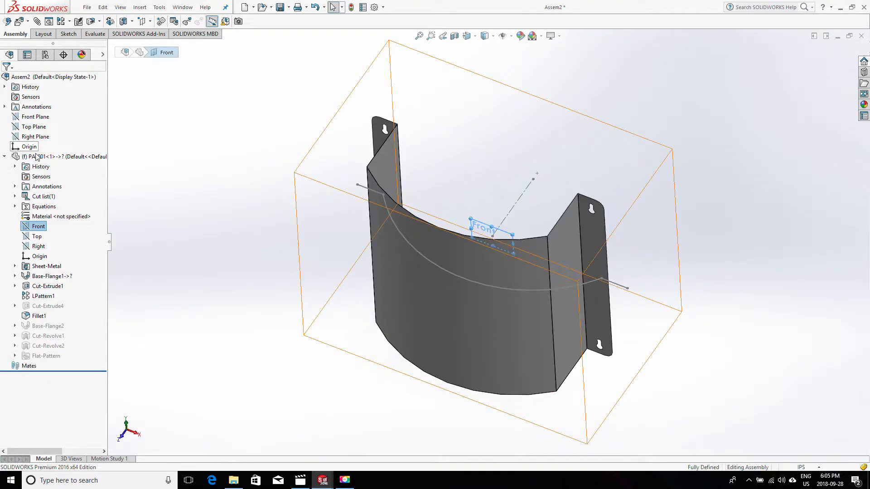
{"action": "left_click", "coordinate": [31, 130]}
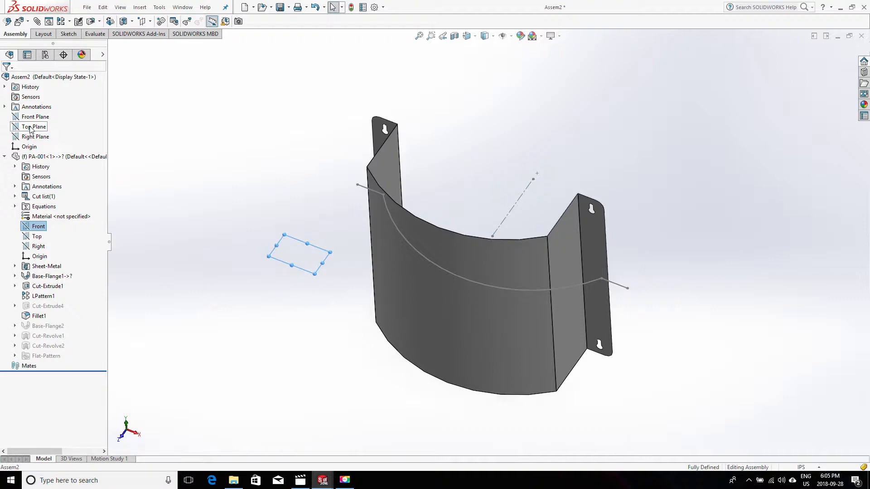
{"action": "left_click", "coordinate": [37, 237]}
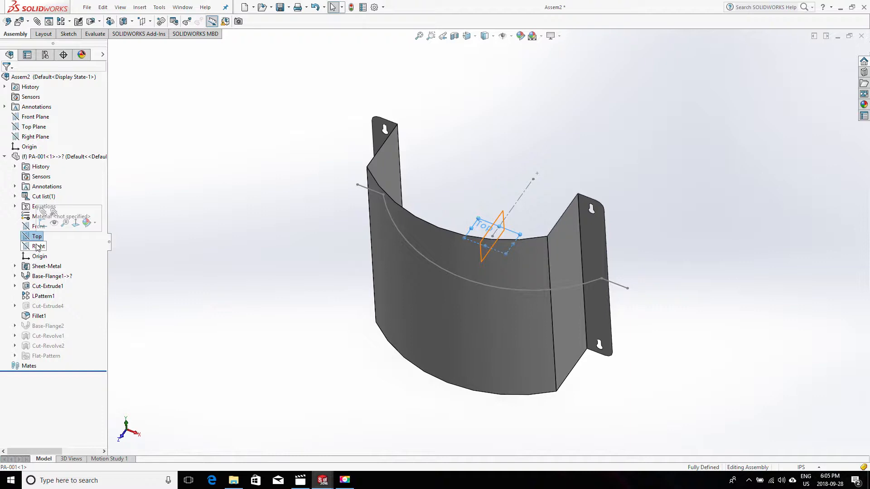
{"action": "left_click", "coordinate": [38, 246]}
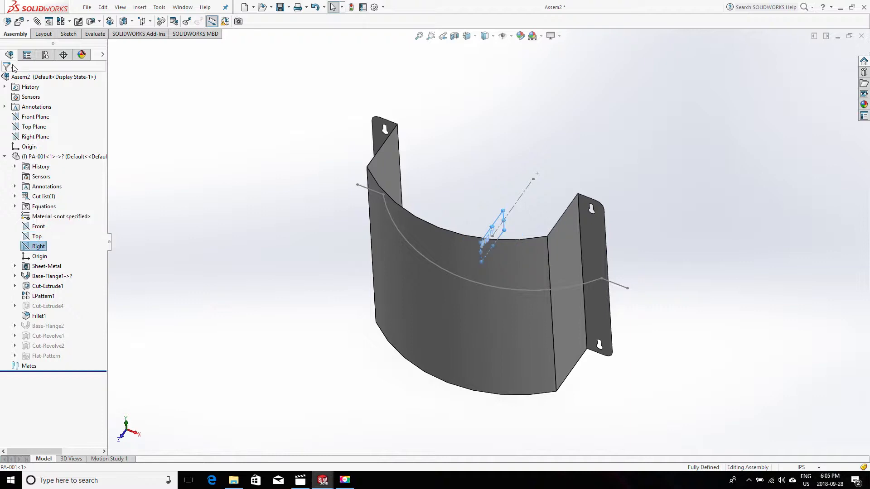
{"action": "left_click", "coordinate": [32, 137]}
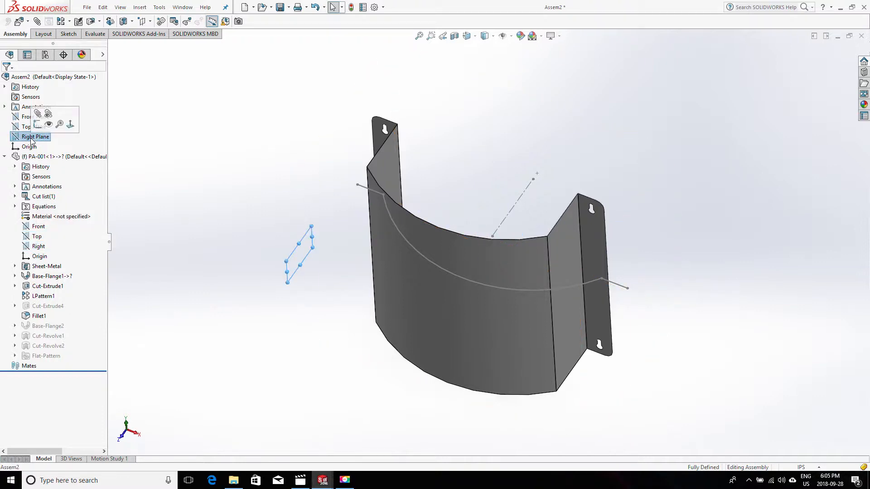
Float the fixed PA-001 component and move it away from its initial placement
{"action": "right_click", "coordinate": [429, 308]}
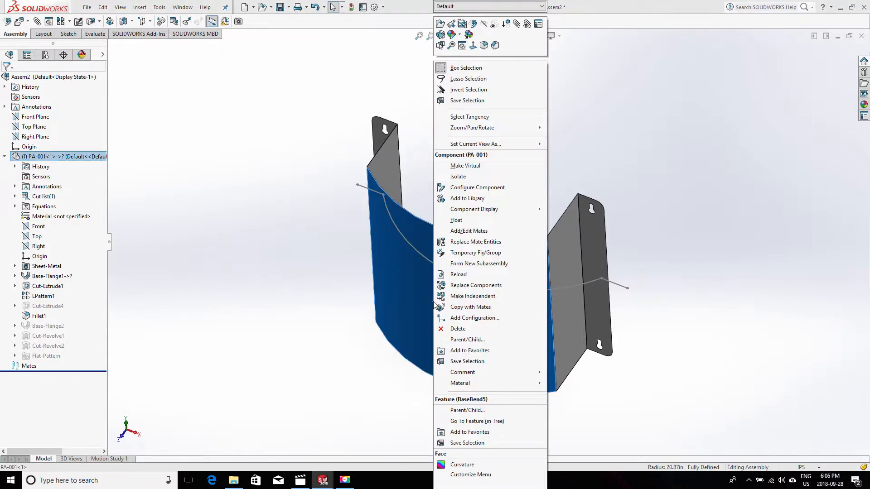
{"action": "left_click", "coordinate": [465, 223]}
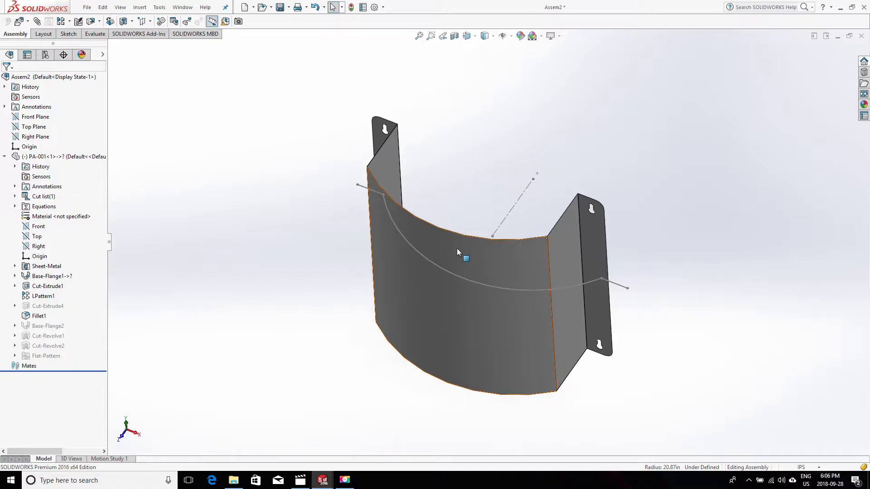
{"action": "left_click_drag", "start_coordinate": [457, 249], "coordinate": [612, 205]}
{"action": "key", "text": "Escape"}
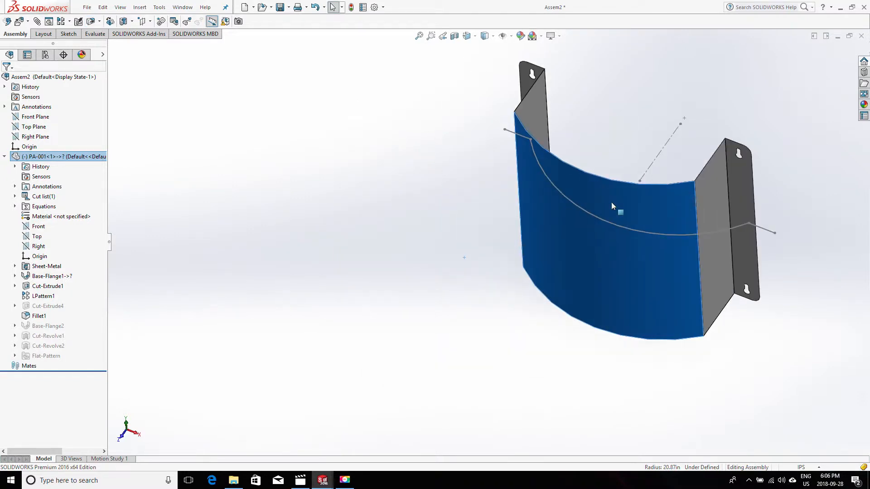
Delete the PA-001 component from the assembly
{"action": "key", "text": "Delete"}
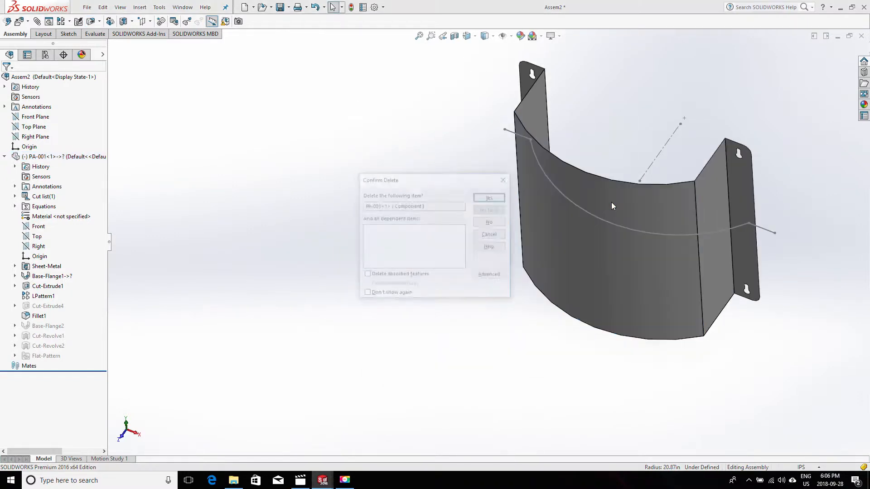
{"action": "key", "text": "Return"}
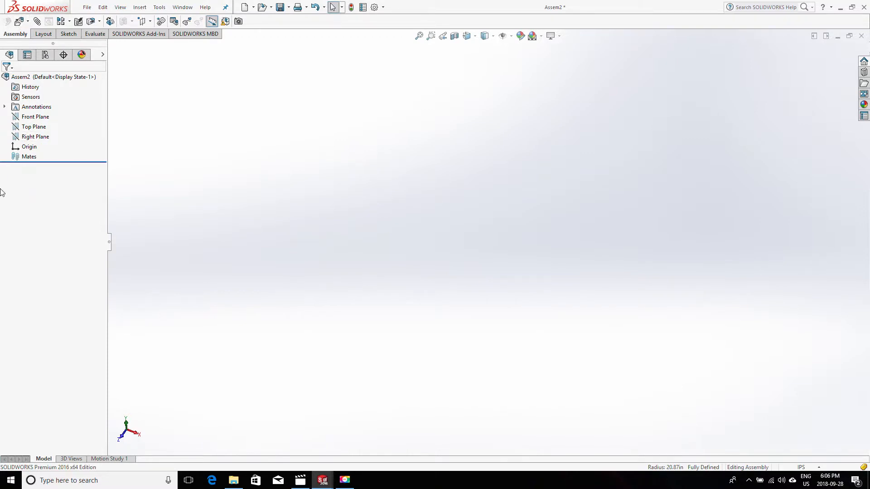
Insert part PA-001 at the assembly origin
{"action": "middle_click_drag", "start_coordinate": [265, 267], "coordinate": [241, 249]}
{"action": "left_click", "coordinate": [21, 21]}
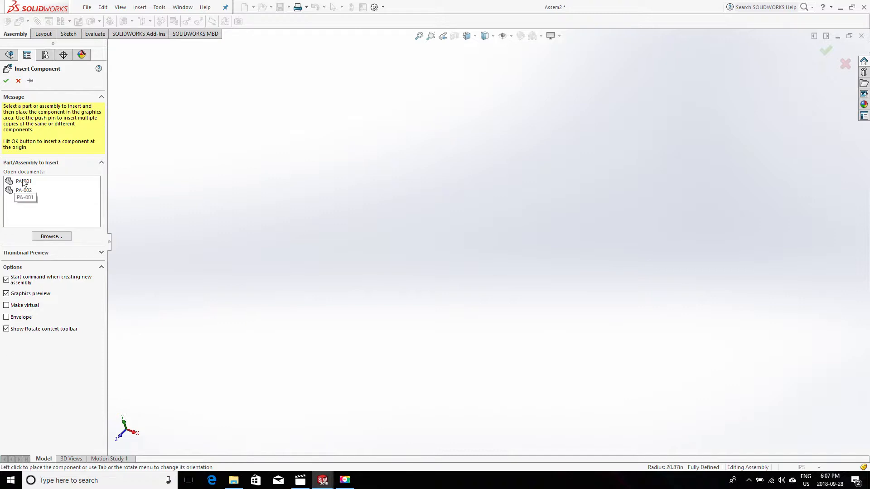
{"action": "left_click", "coordinate": [58, 241]}
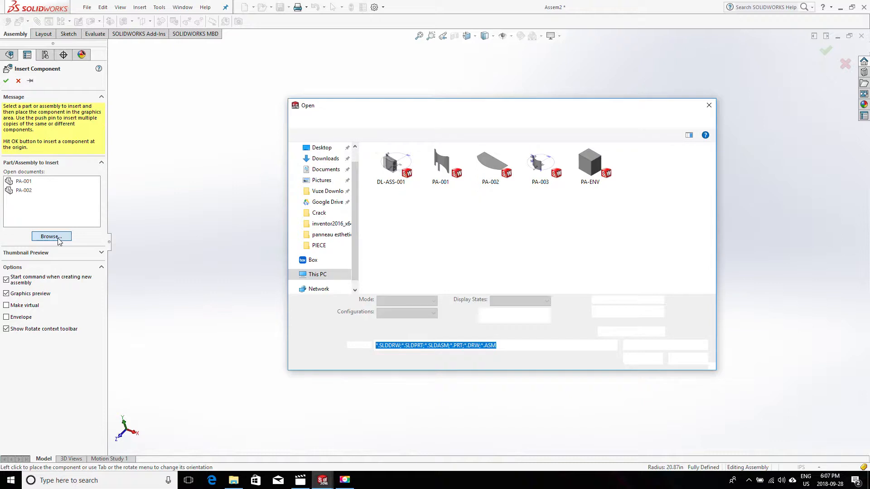
{"action": "left_click", "coordinate": [709, 106]}
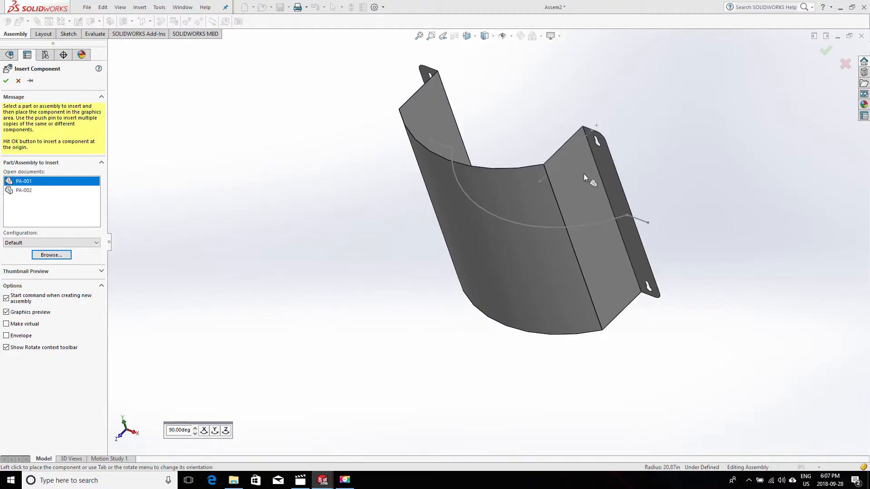
{"action": "left_click", "coordinate": [6, 82]}
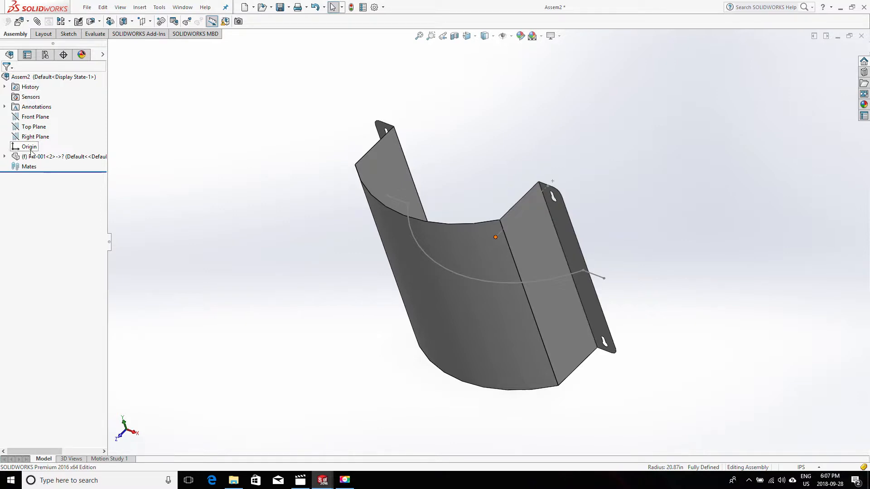
Check how the assembly's Front and Top planes line up with the planes of PA-001
{"action": "left_click", "coordinate": [30, 118]}
{"action": "left_click", "coordinate": [4, 157]}
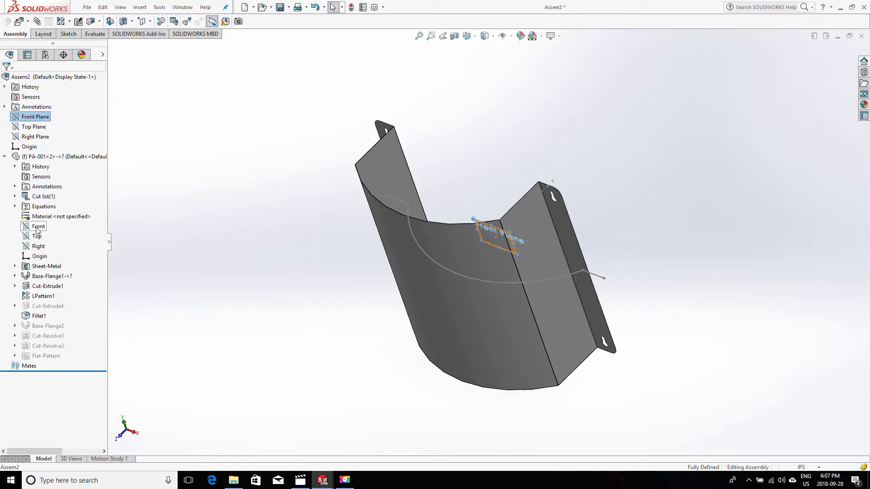
{"action": "left_click", "coordinate": [43, 128]}
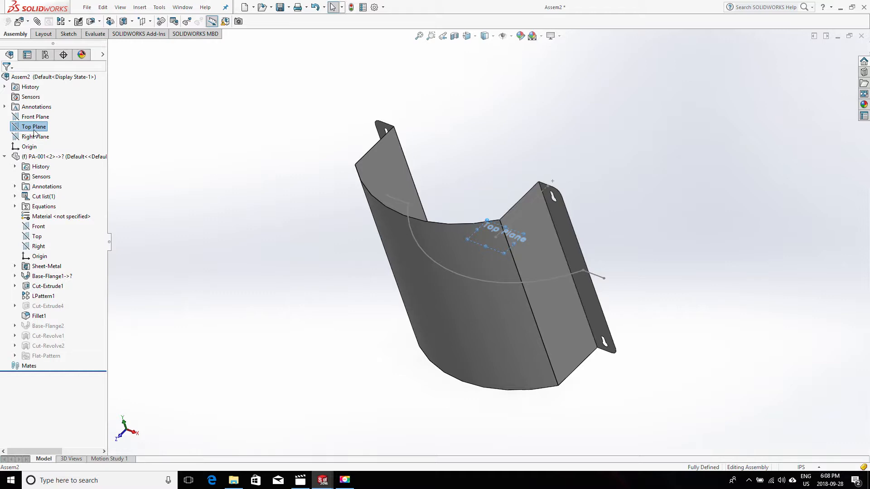
{"action": "left_click", "coordinate": [32, 77]}
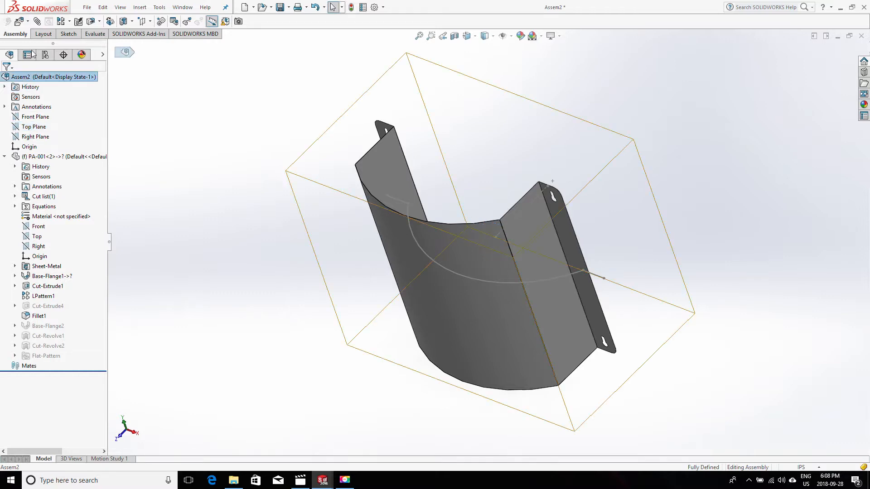
Insert part PA-002 and position it freely above and to one side of PA-001
{"action": "left_click", "coordinate": [19, 21]}
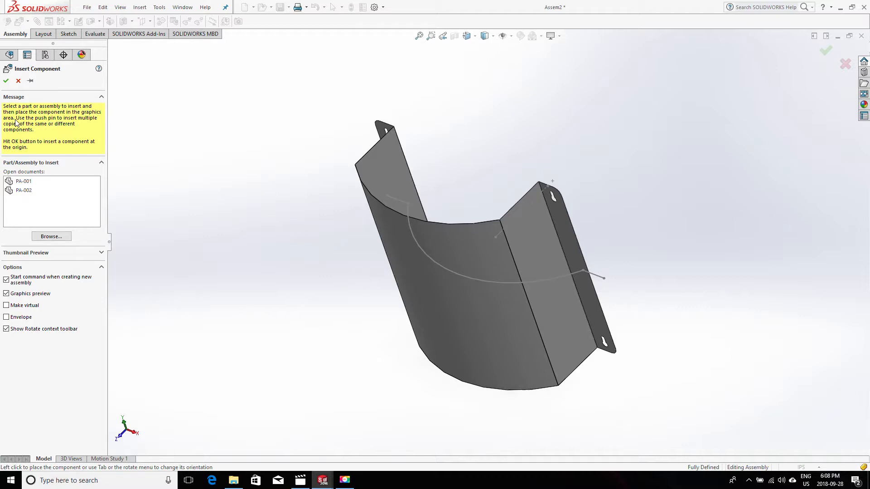
{"action": "left_click", "coordinate": [23, 192]}
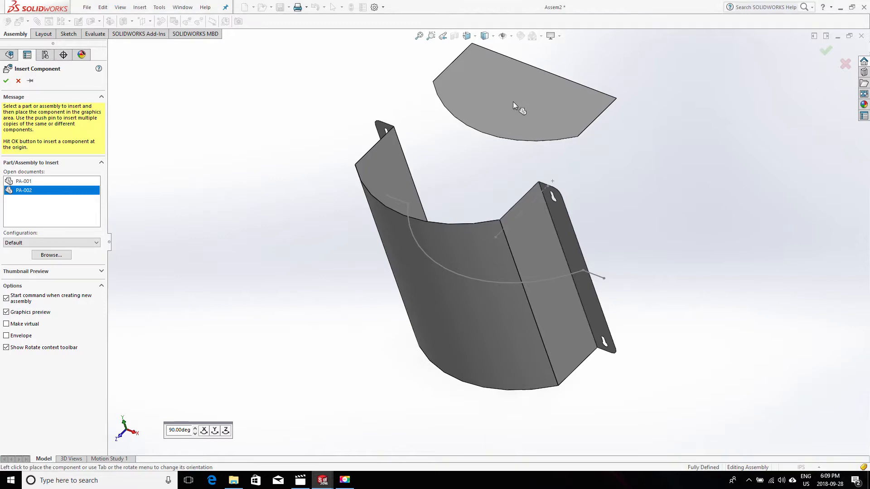
{"action": "left_click", "coordinate": [490, 100]}
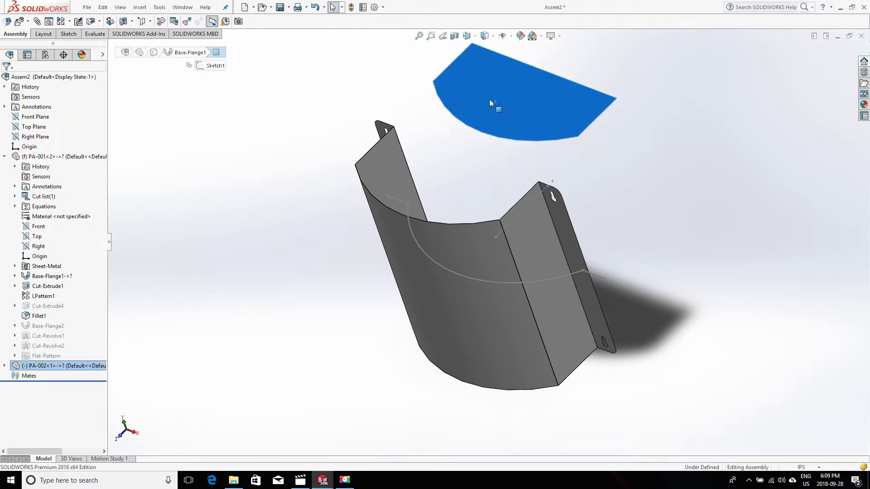
{"action": "left_click_drag", "start_coordinate": [490, 100], "coordinate": [417, 85]}
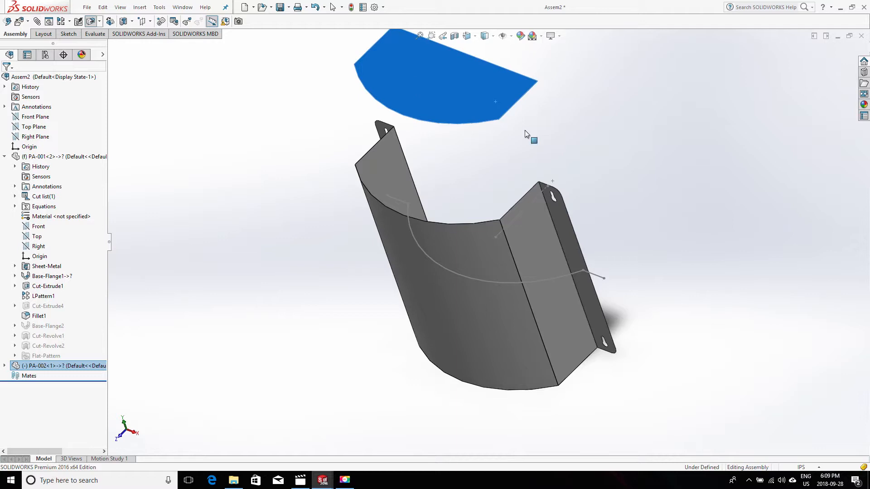
{"action": "left_click_drag", "start_coordinate": [525, 129], "coordinate": [559, 141]}
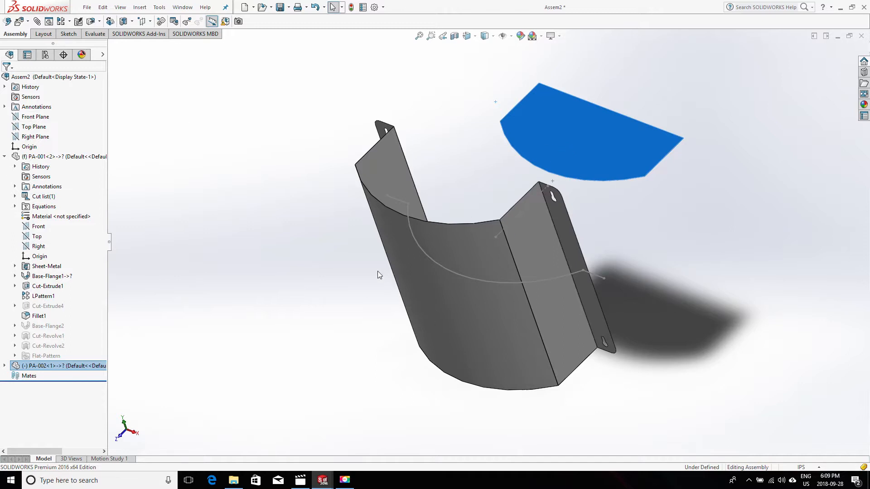
Compare the assembly's Front Plane with the Front planes of PA-001 and PA-002
{"action": "left_click", "coordinate": [37, 227]}
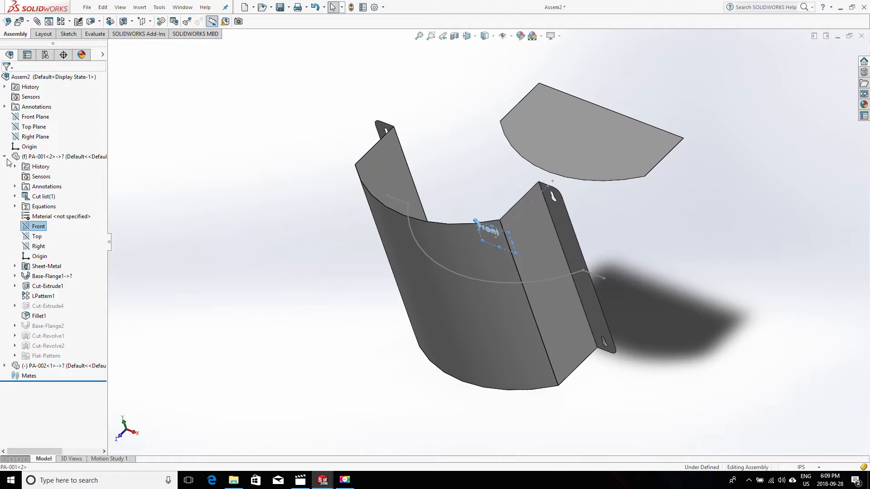
{"action": "left_click", "coordinate": [5, 157]}
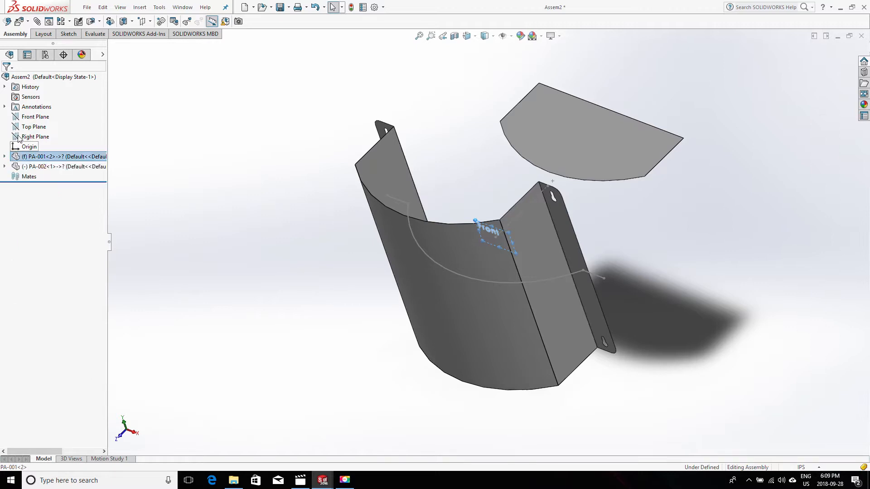
{"action": "left_click", "coordinate": [34, 117]}
{"action": "left_click", "coordinate": [4, 167]}
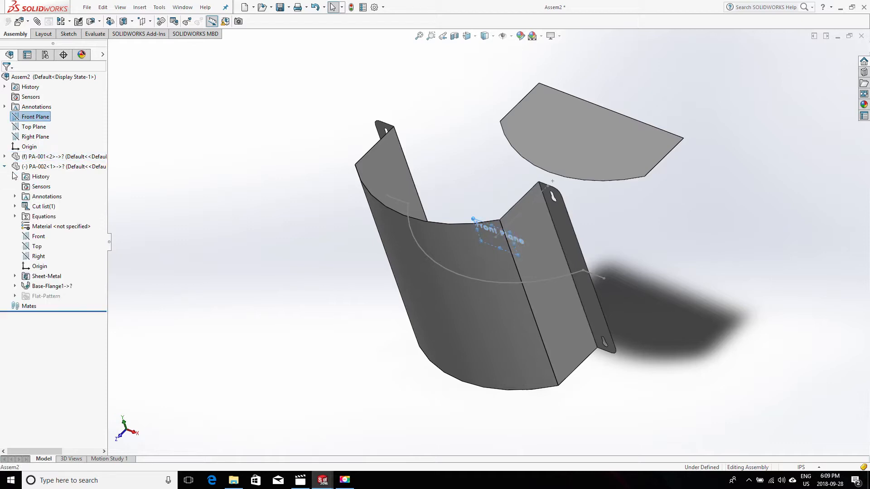
{"action": "left_click", "coordinate": [33, 238]}
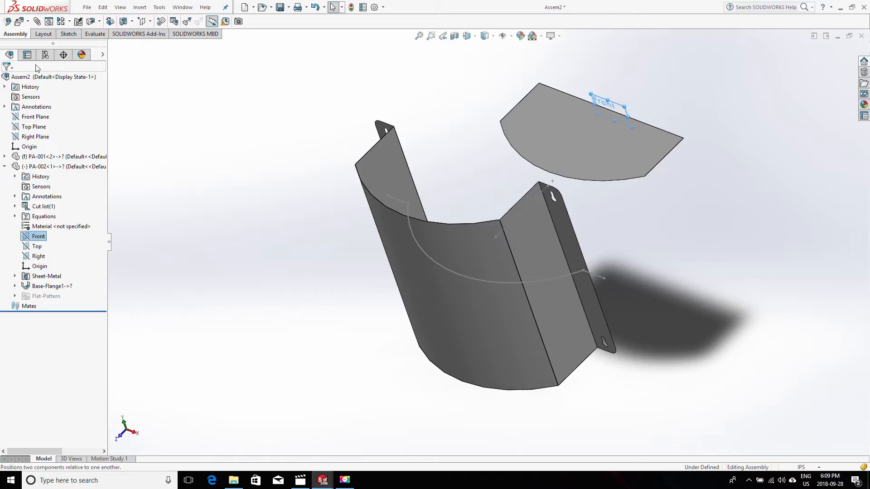
Add a coincident mate between the Front plane of PA-002 and the assembly's Front Plane
{"action": "left_click", "coordinate": [37, 22]}
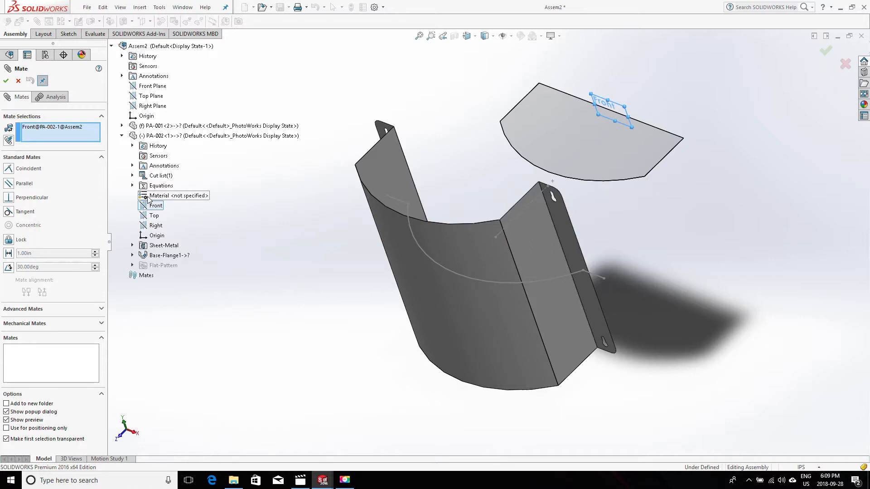
{"action": "left_click", "coordinate": [148, 87]}
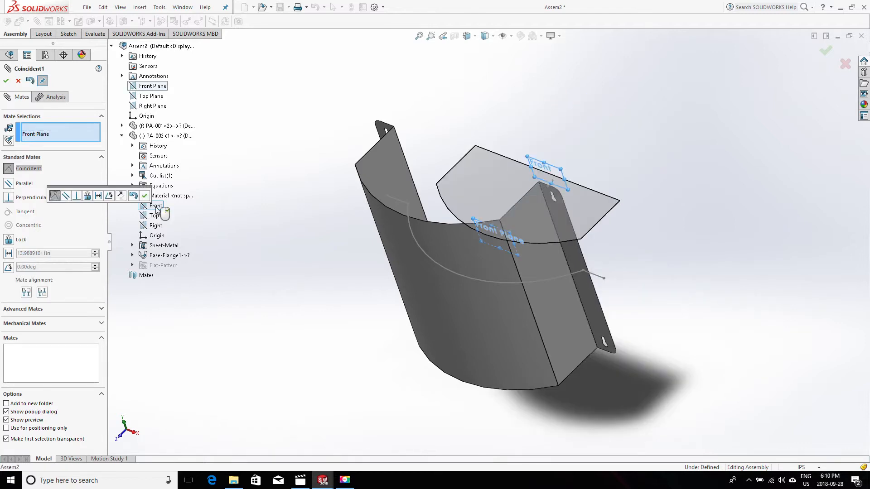
{"action": "left_click", "coordinate": [155, 206]}
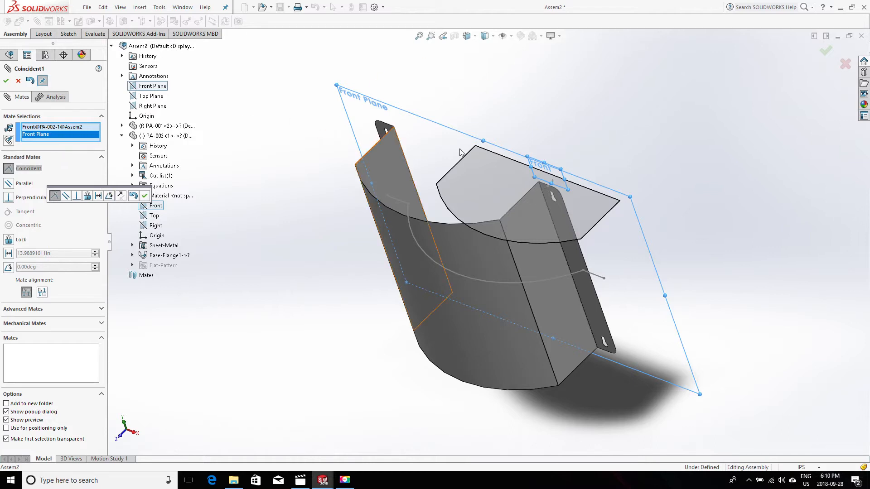
{"action": "left_click", "coordinate": [7, 81]}
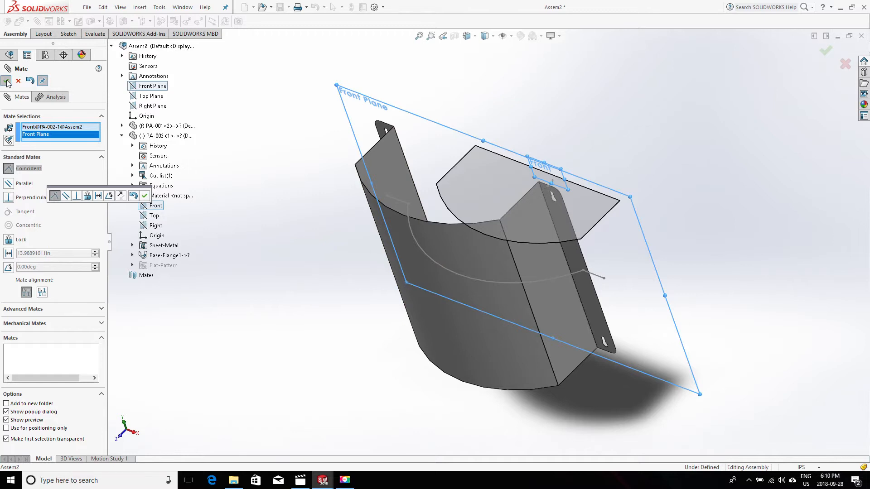
{"action": "left_click", "coordinate": [6, 81]}
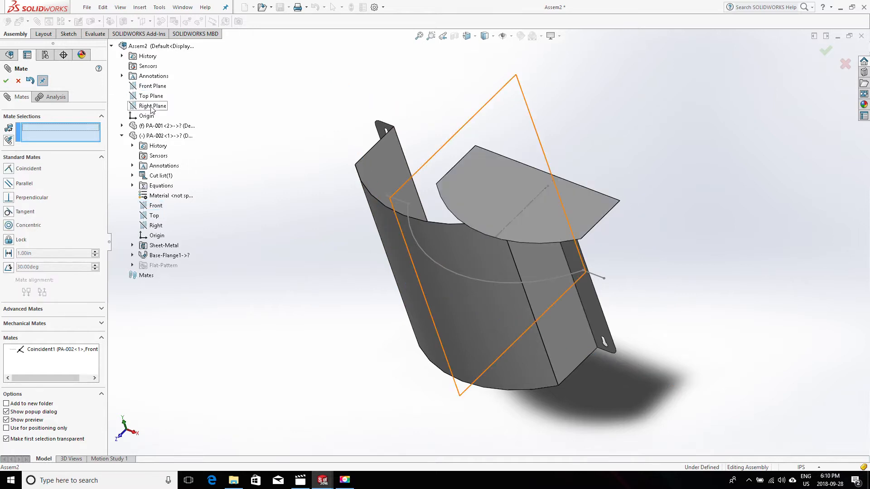
Add a coincident mate between the assembly's Right Plane and the Right plane of PA-002
{"action": "left_click", "coordinate": [151, 107]}
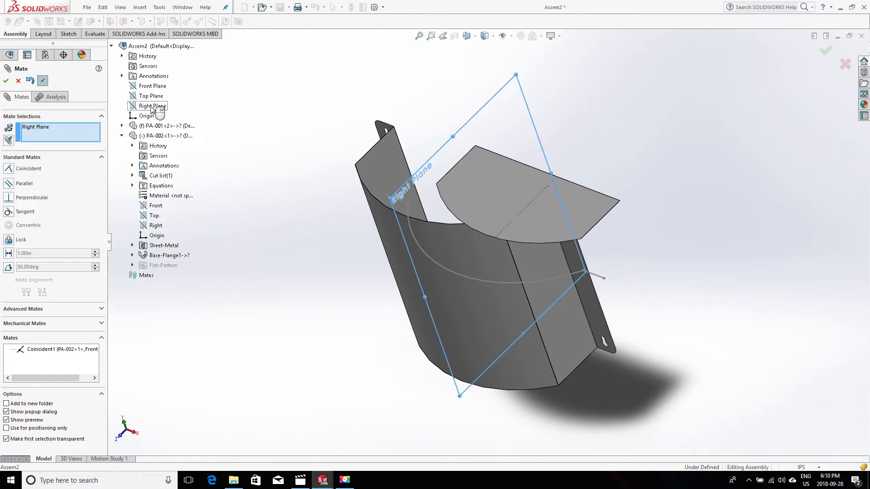
{"action": "left_click", "coordinate": [155, 225]}
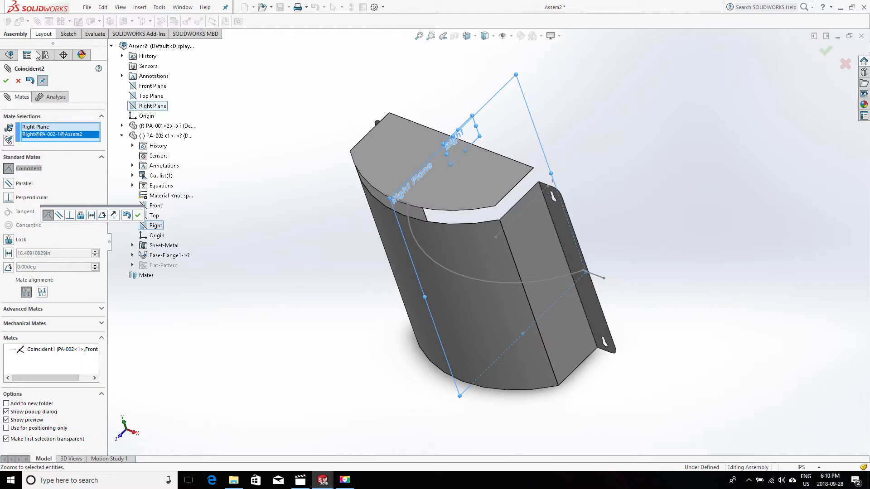
{"action": "left_click", "coordinate": [6, 80]}
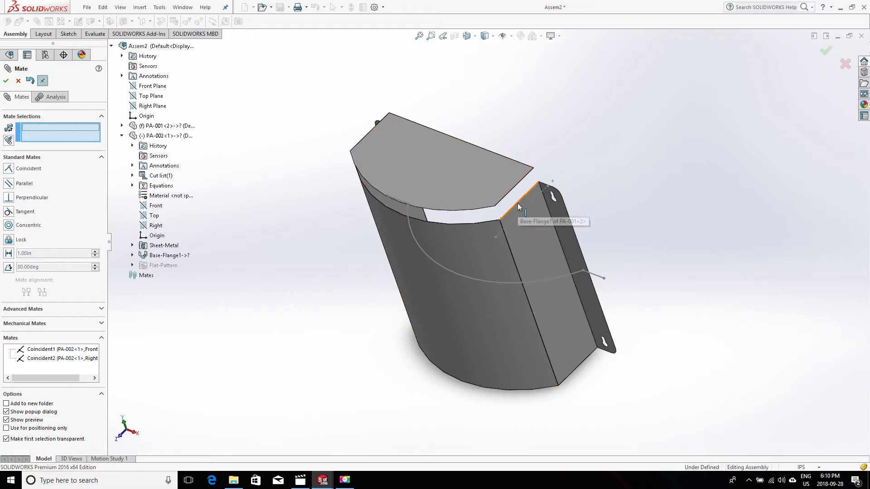
Mate the large upper face of PA-002 coincident with the thin upper edge face of PA-001 and finish mating
{"action": "scroll", "coordinate": [521, 186], "scroll_direction": "down", "scroll_amount": 2}
{"action": "scroll", "coordinate": [520, 186], "scroll_direction": "down", "scroll_amount": 3}
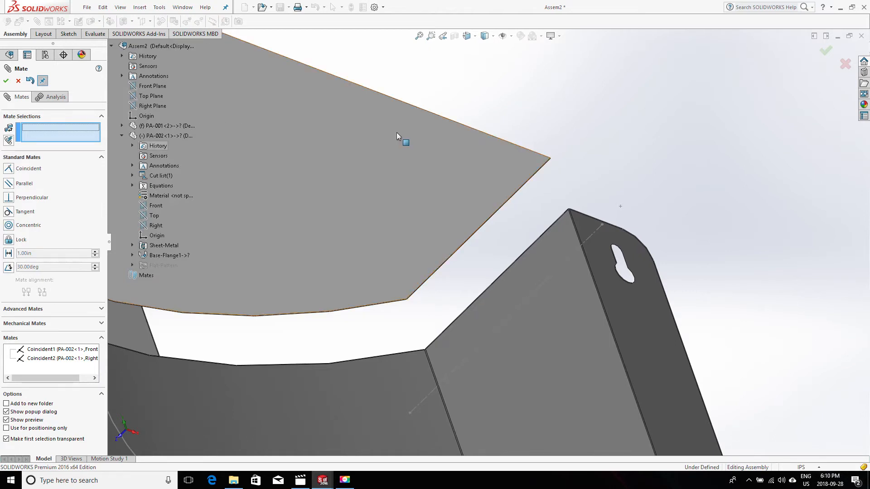
{"action": "left_click", "coordinate": [387, 201]}
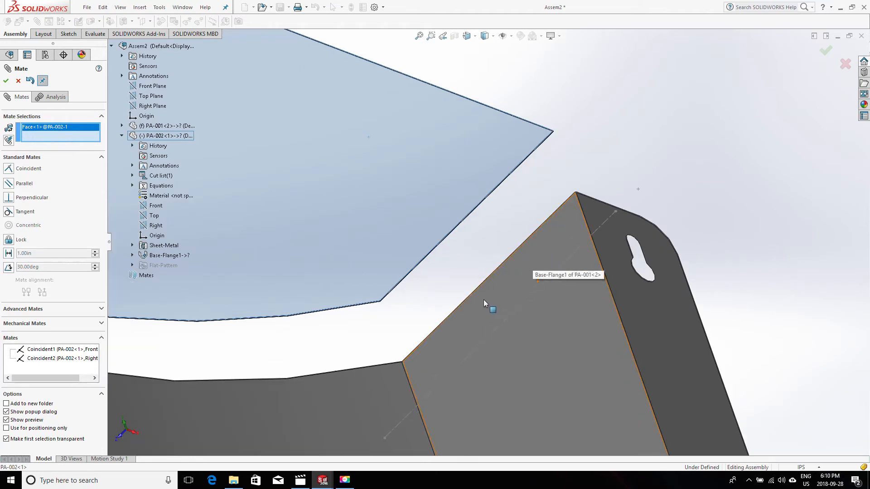
{"action": "scroll", "coordinate": [424, 354], "scroll_direction": "down", "scroll_amount": 5}
{"action": "scroll", "coordinate": [398, 335], "scroll_direction": "down", "scroll_amount": 3}
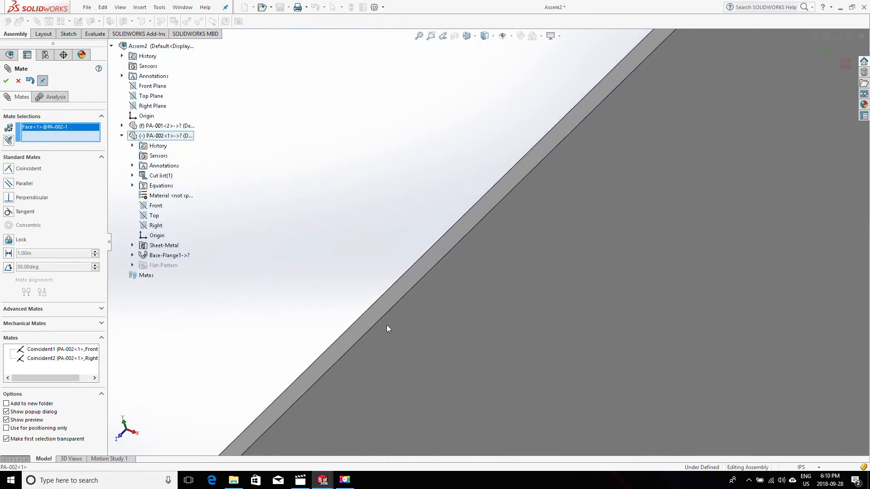
{"action": "left_click", "coordinate": [394, 299]}
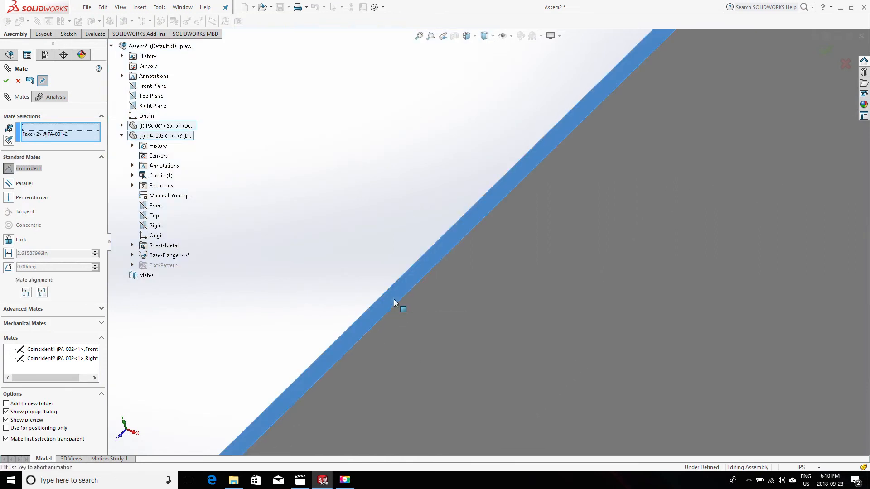
{"action": "left_click", "coordinate": [394, 300]}
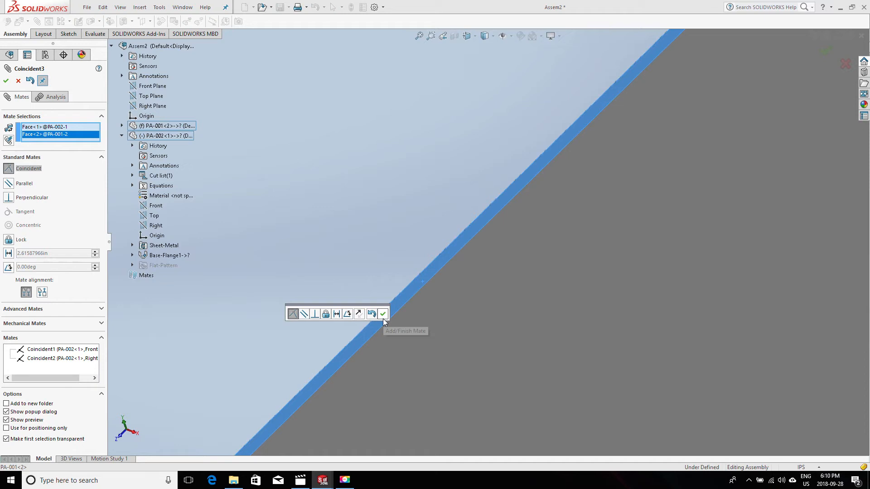
{"action": "left_click", "coordinate": [383, 317]}
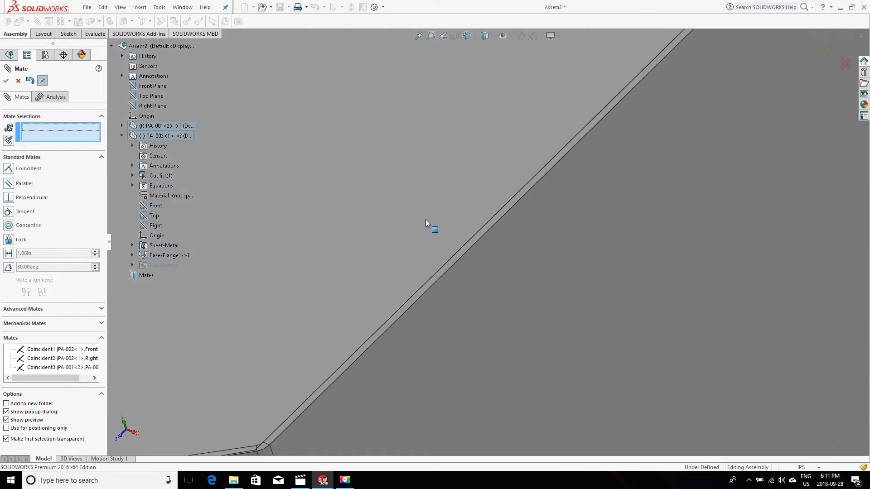
{"action": "scroll", "coordinate": [426, 219], "scroll_direction": "up", "scroll_amount": 2}
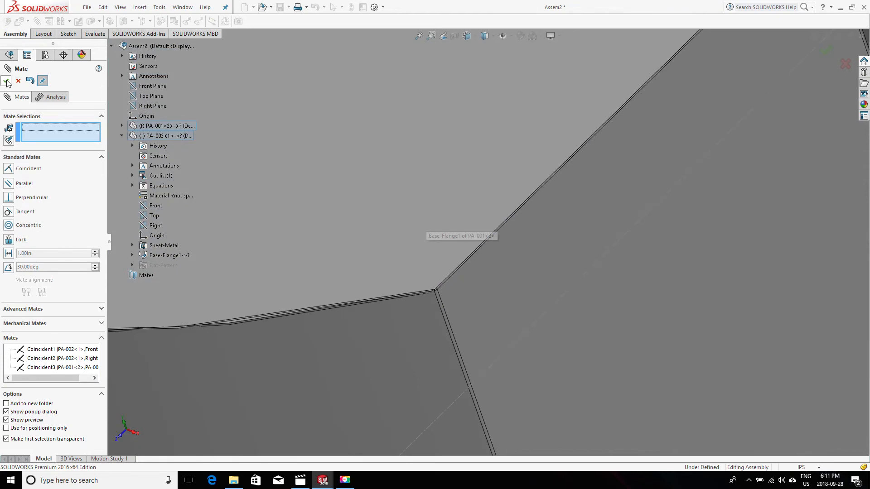
{"action": "left_click", "coordinate": [6, 81]}
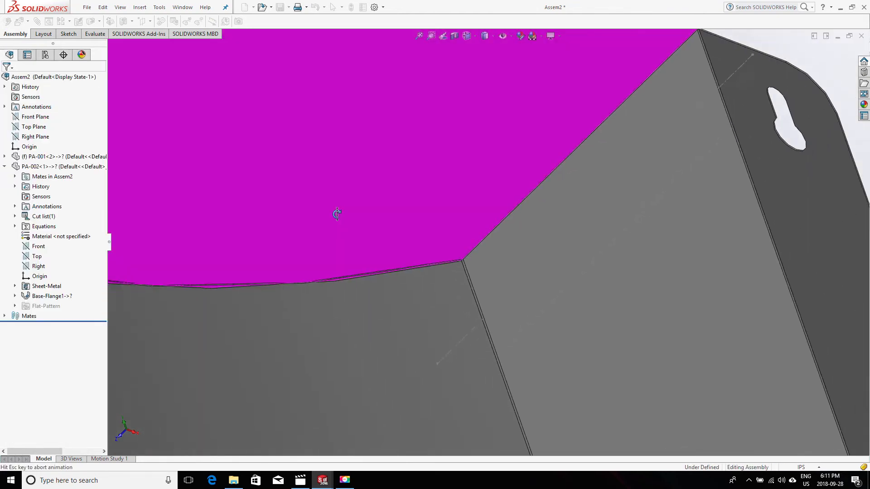
Inspect the fit of PA-002 on PA-001 from several angles and show the assembly's Front Plane against the parts
{"action": "scroll", "coordinate": [392, 203], "scroll_direction": "up", "scroll_amount": 5}
{"action": "middle_click_drag", "start_coordinate": [455, 177], "coordinate": [446, 180]}
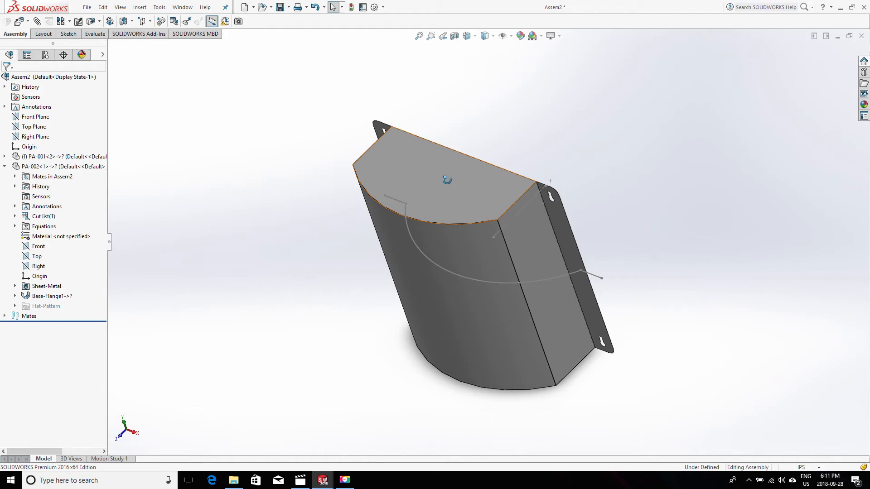
{"action": "middle_click_drag", "start_coordinate": [447, 180], "coordinate": [433, 338]}
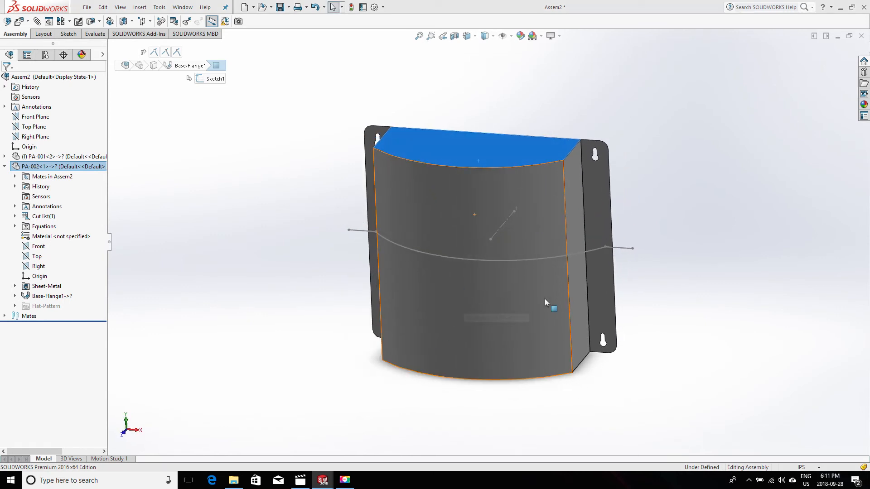
{"action": "middle_click_drag", "start_coordinate": [498, 157], "coordinate": [529, 109]}
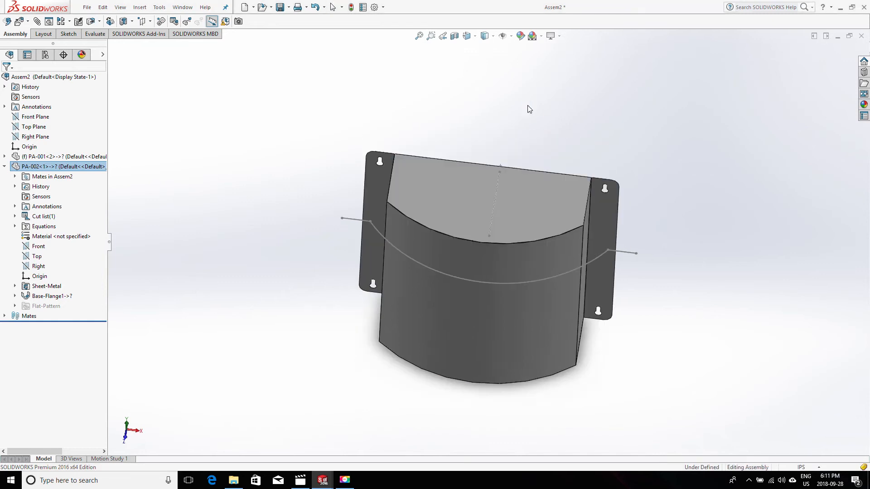
{"action": "key", "text": "Escape"}
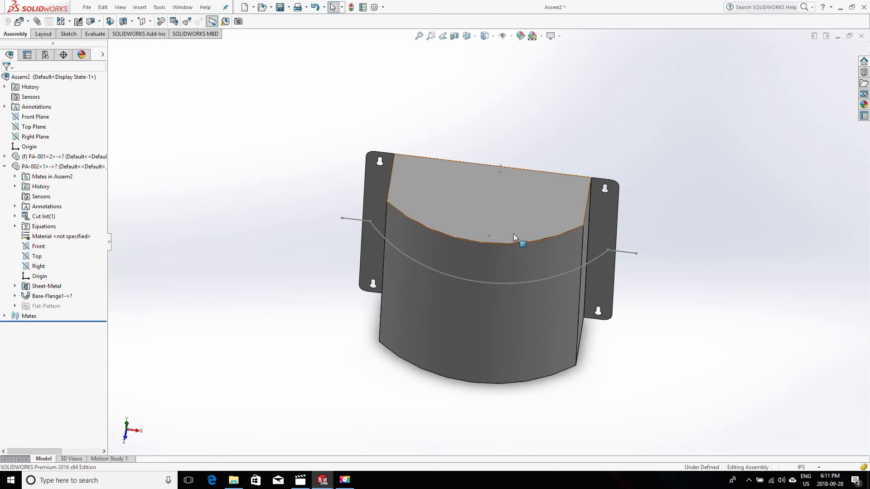
{"action": "middle_click_drag", "start_coordinate": [513, 234], "coordinate": [480, 242]}
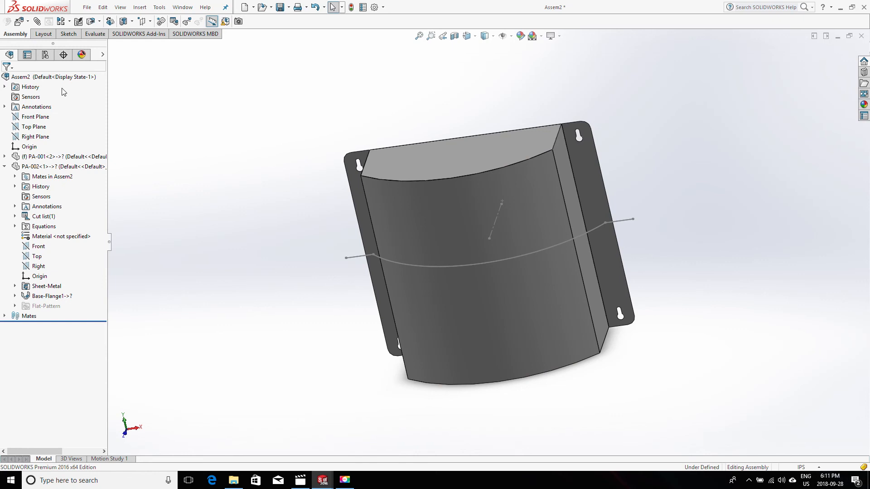
{"action": "left_click", "coordinate": [36, 118]}
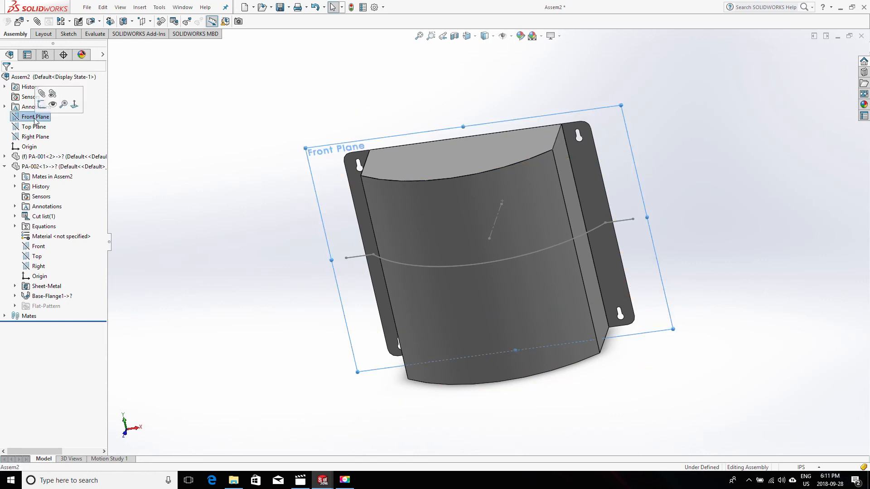